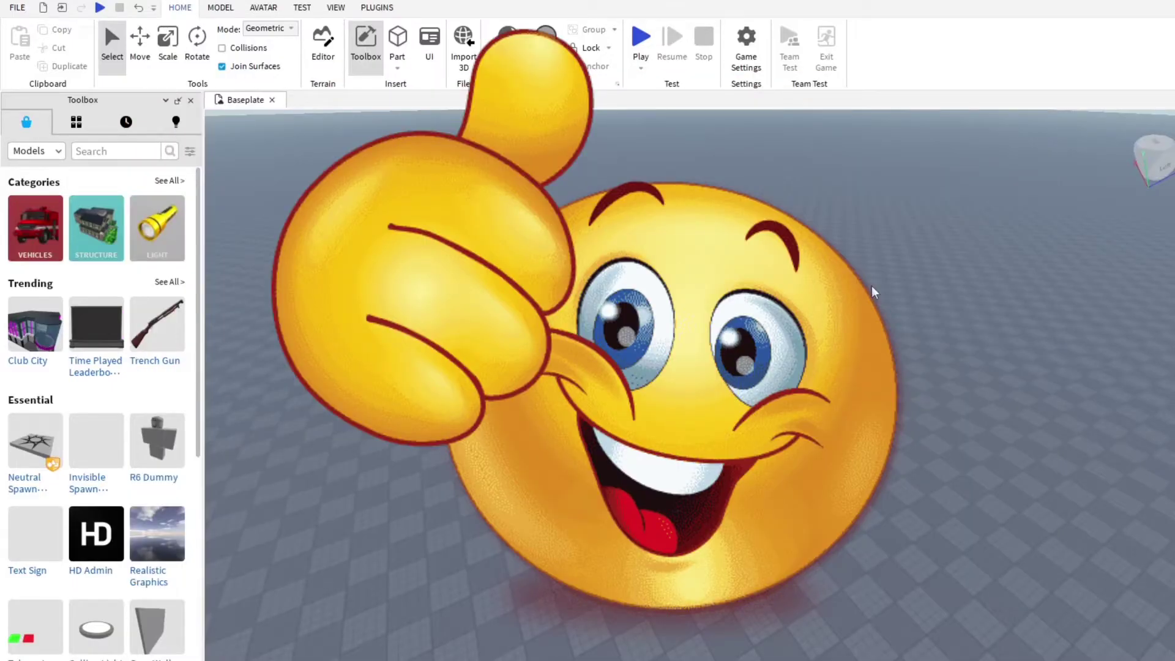
Scale the new part into a long, wide ceiling plank
scroll(850, 336, up, 3)
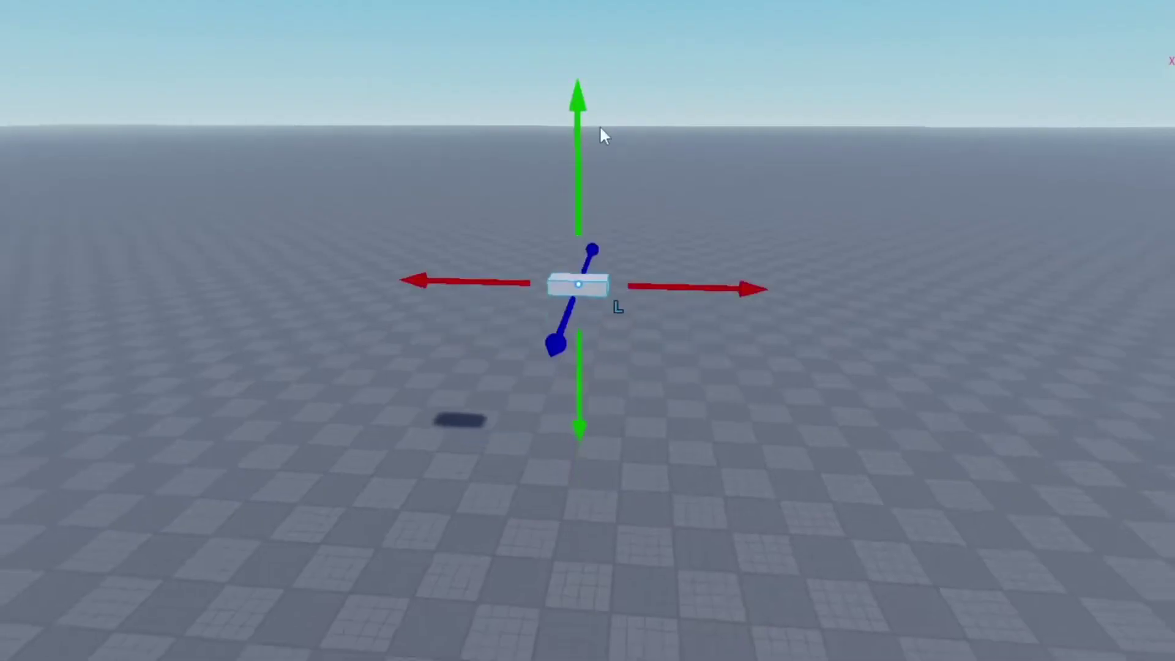
right_drag(600, 125, 658, 156)
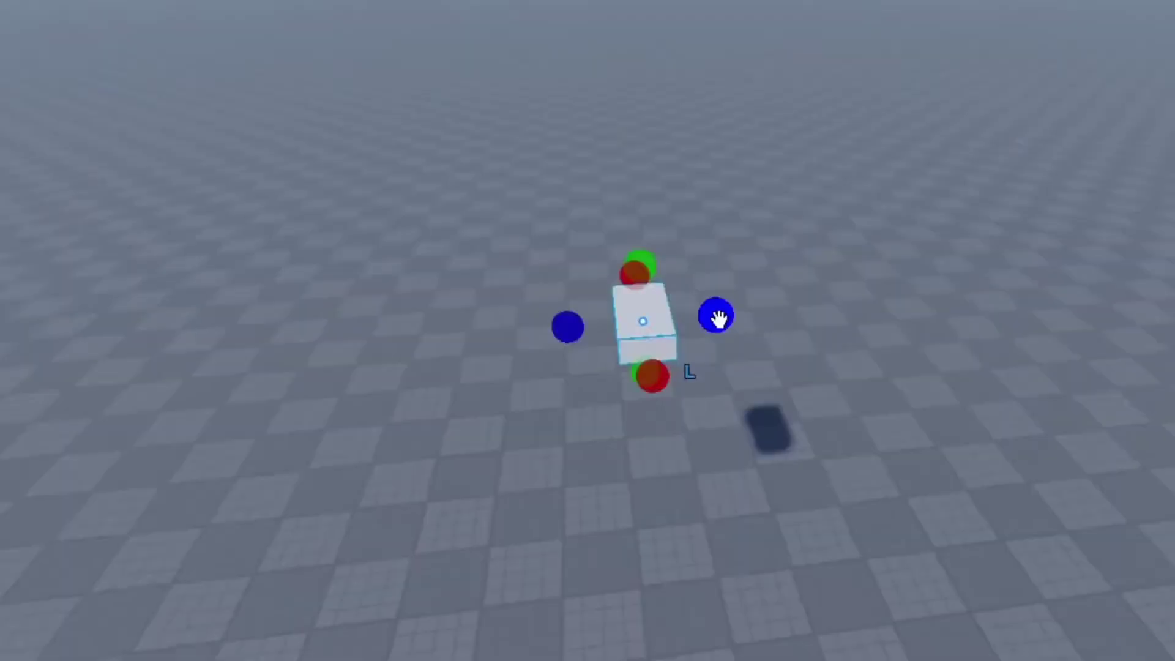
drag(713, 314, 821, 304)
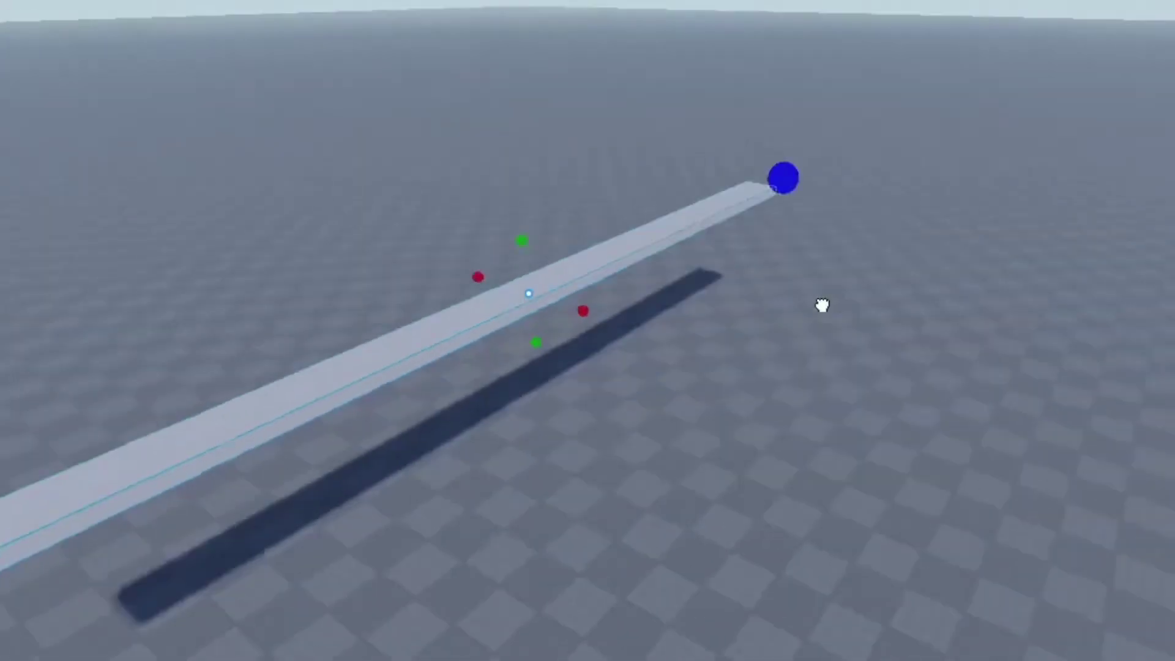
drag(622, 270, 694, 406)
scroll(520, 189, up, 2)
Raise the plank above the baseplate with the Move tool
key(ctrl+2)
scroll(488, 229, up, 2)
scroll(702, 217, down, 2)
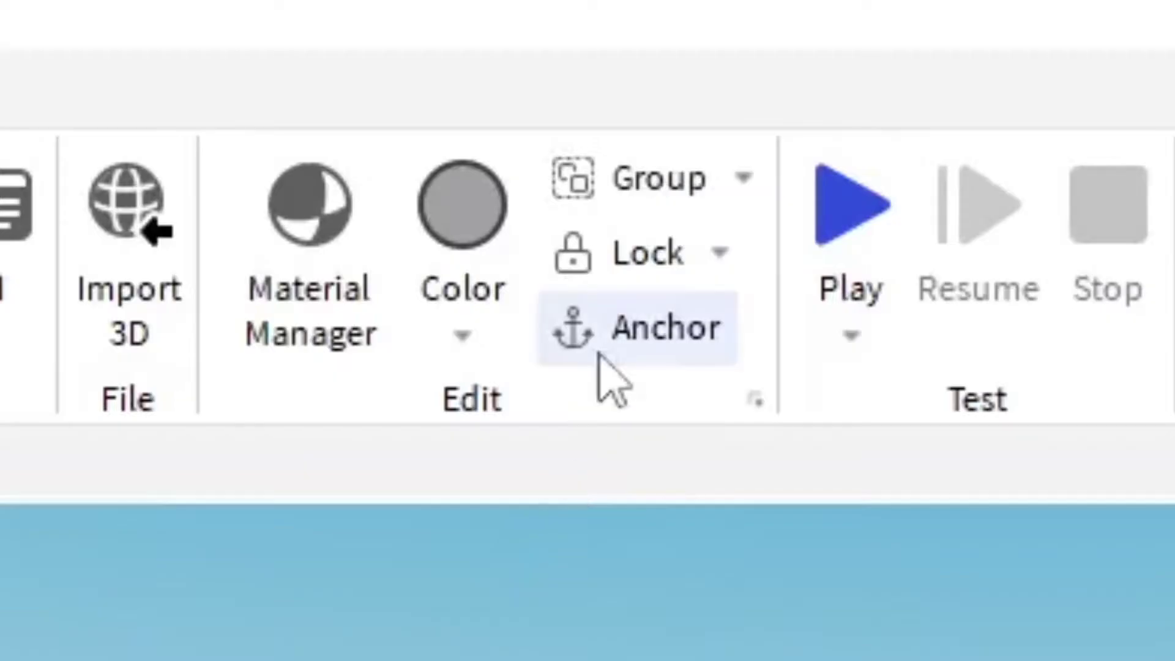
scroll(675, 104, up, 3)
scroll(624, 420, down, 3)
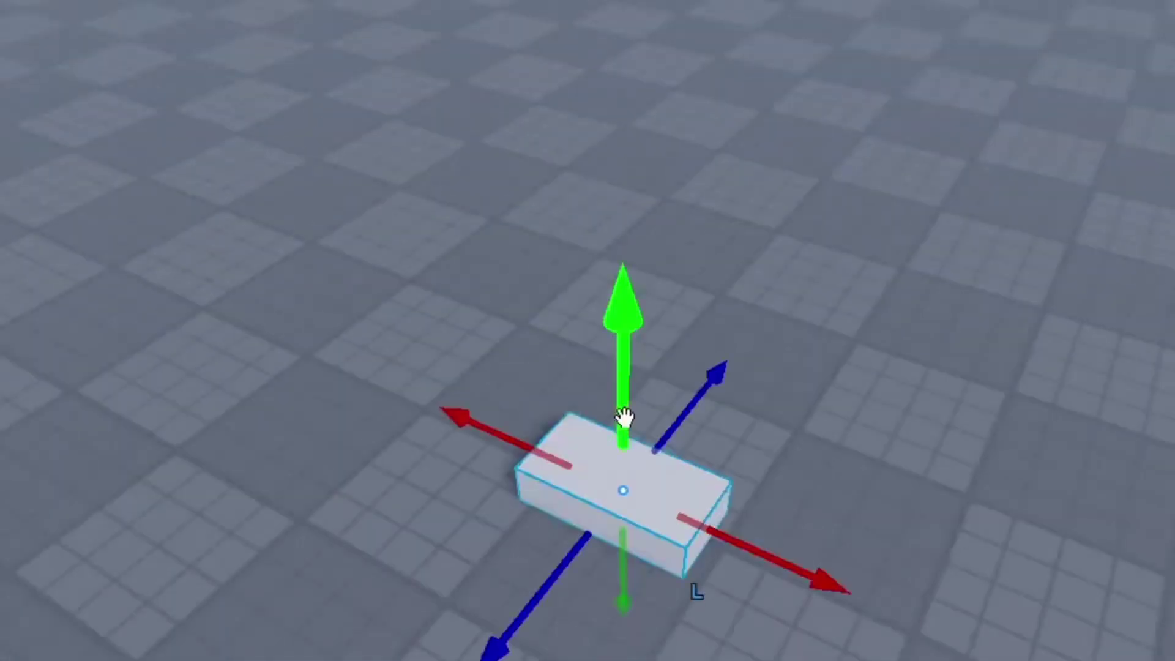
scroll(590, 318, down, 3)
Scale a second part into a wide, thin fixture slab
scroll(559, 330, up, 2)
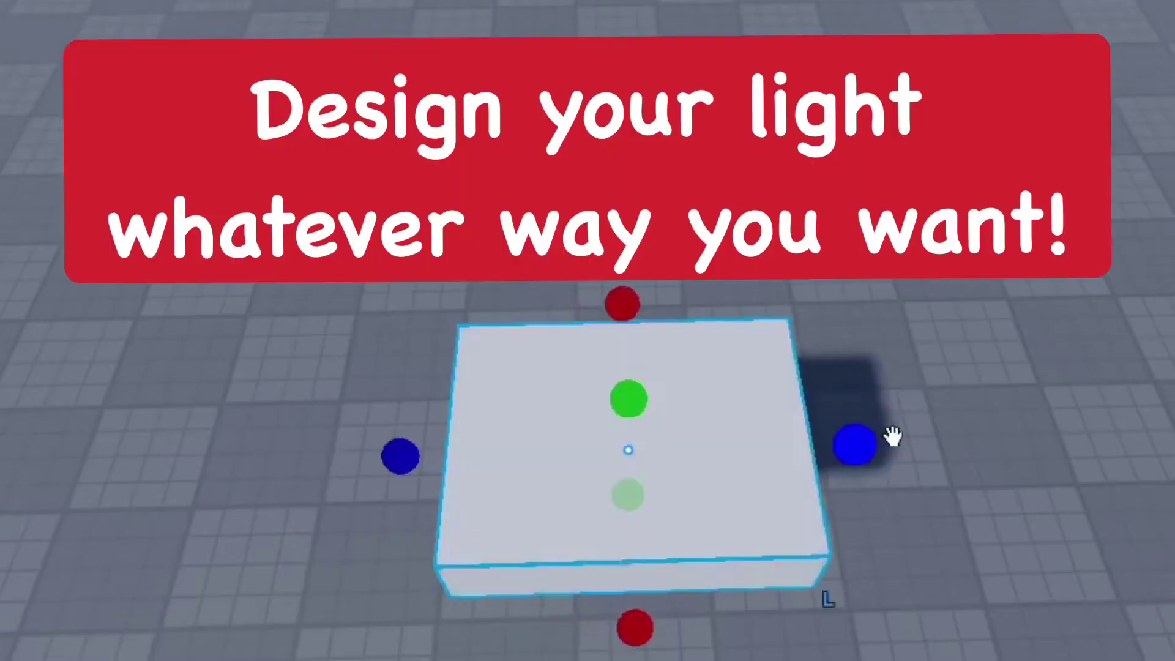
scroll(643, 467, down, 3)
drag(506, 448, 480, 407)
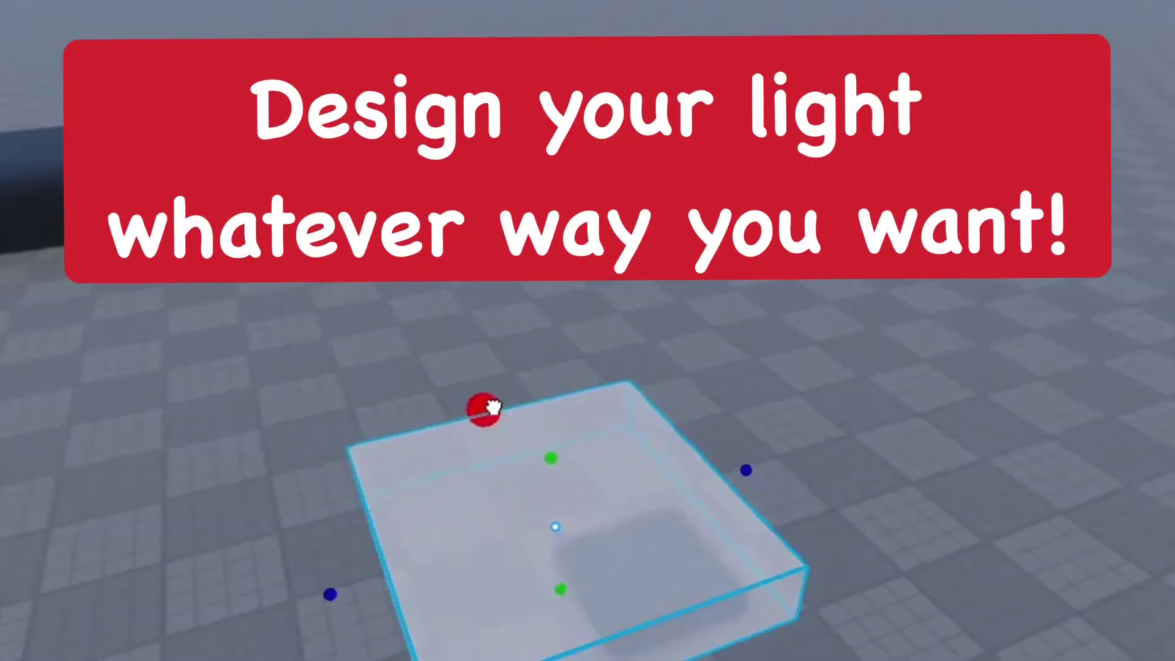
scroll(653, 585, up, 3)
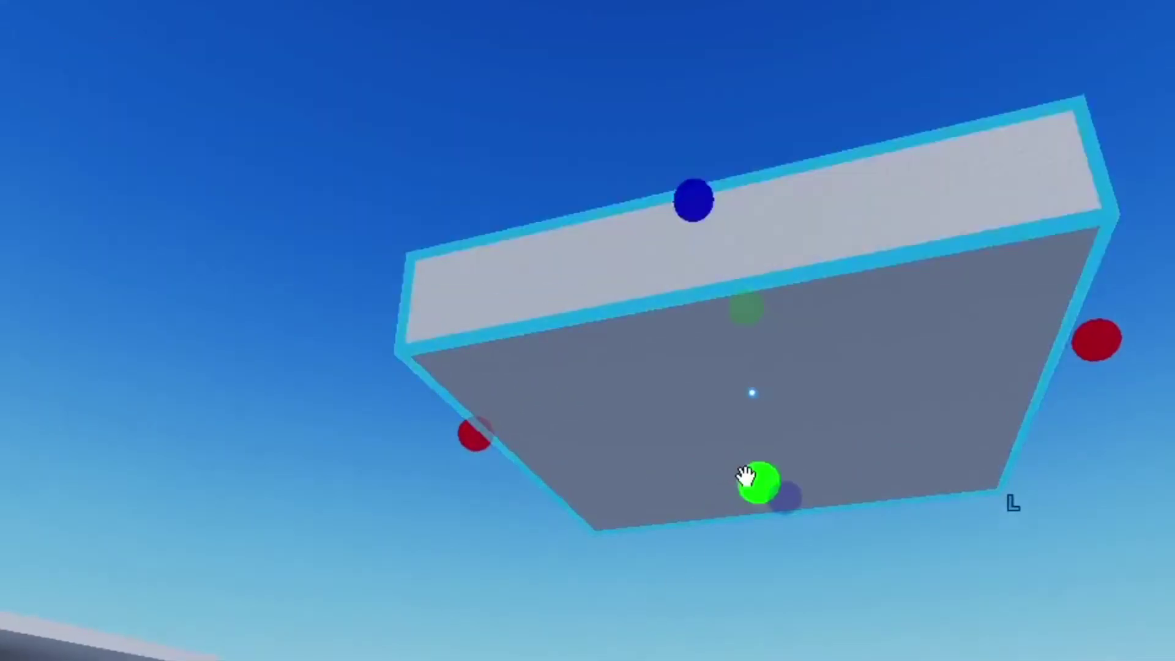
drag(752, 479, 756, 466)
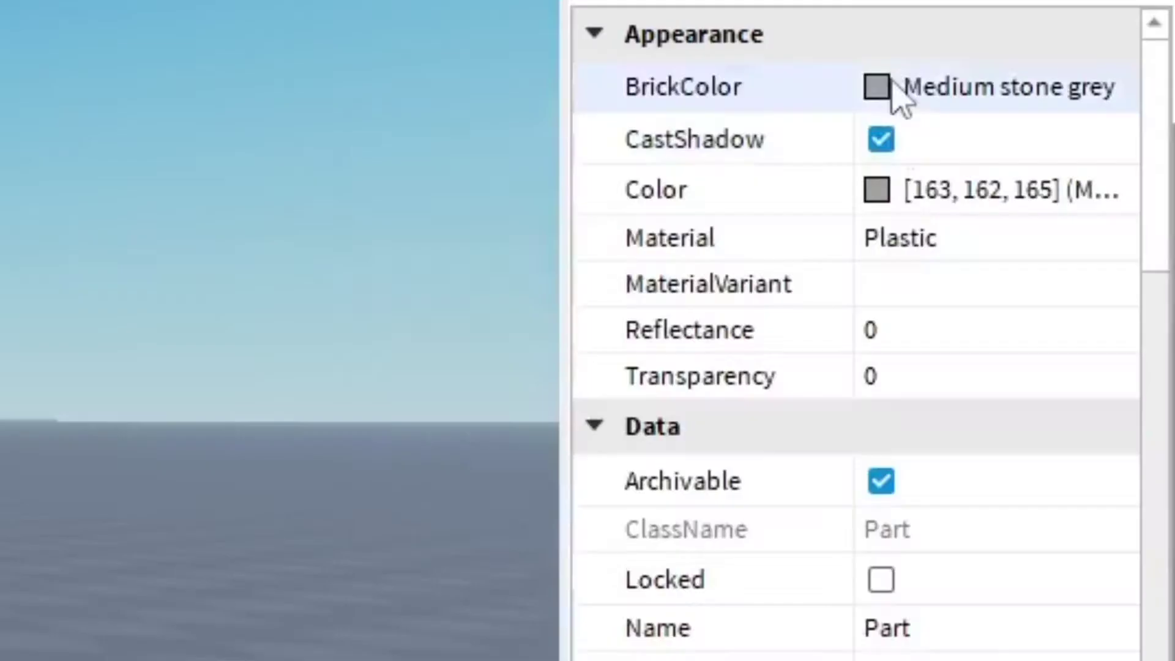
Set the part's BrickColor and rename the grouped model to 'Ceiling Light'
click(894, 86)
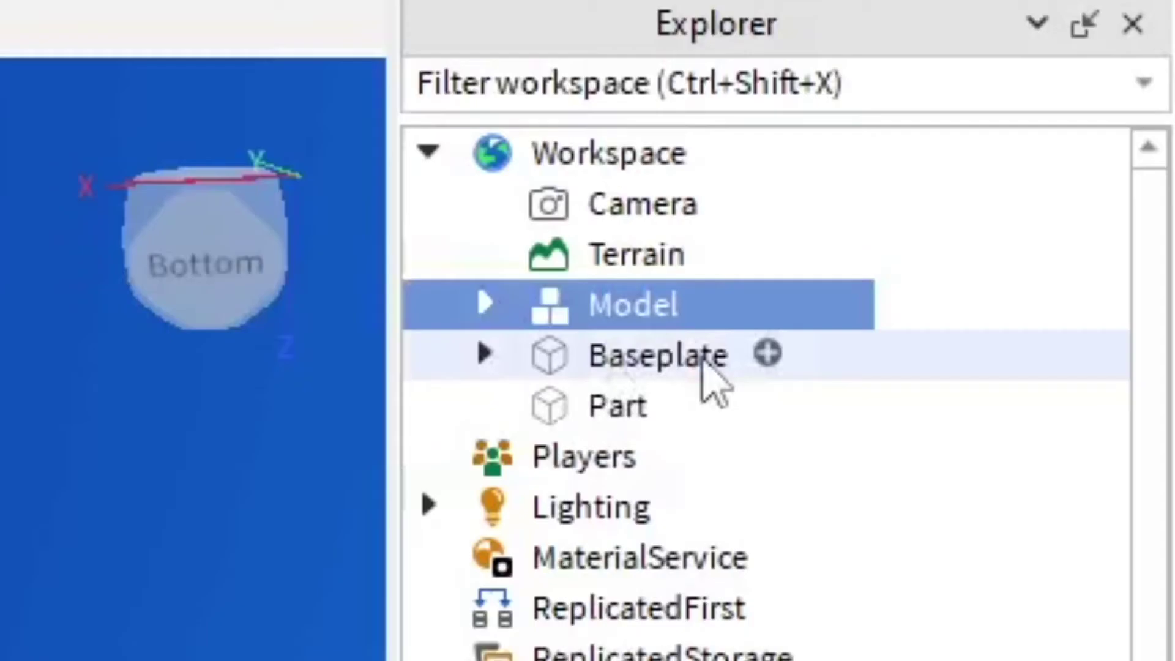
click(637, 318)
text(Ceiling)
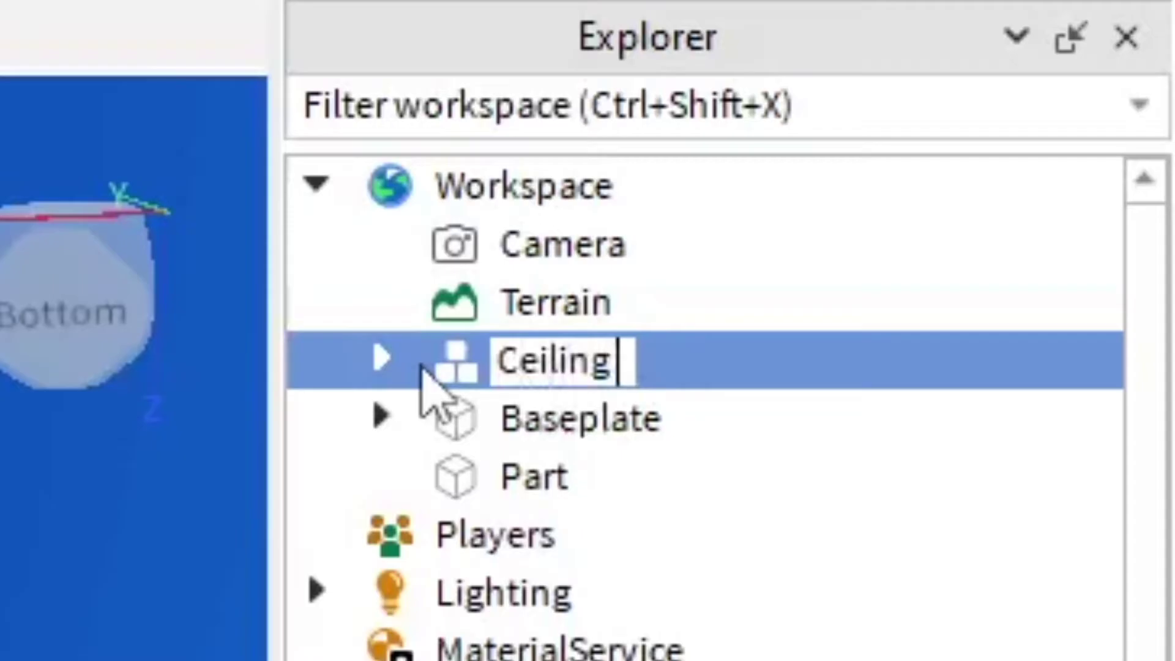
text( Light)
key(Return)
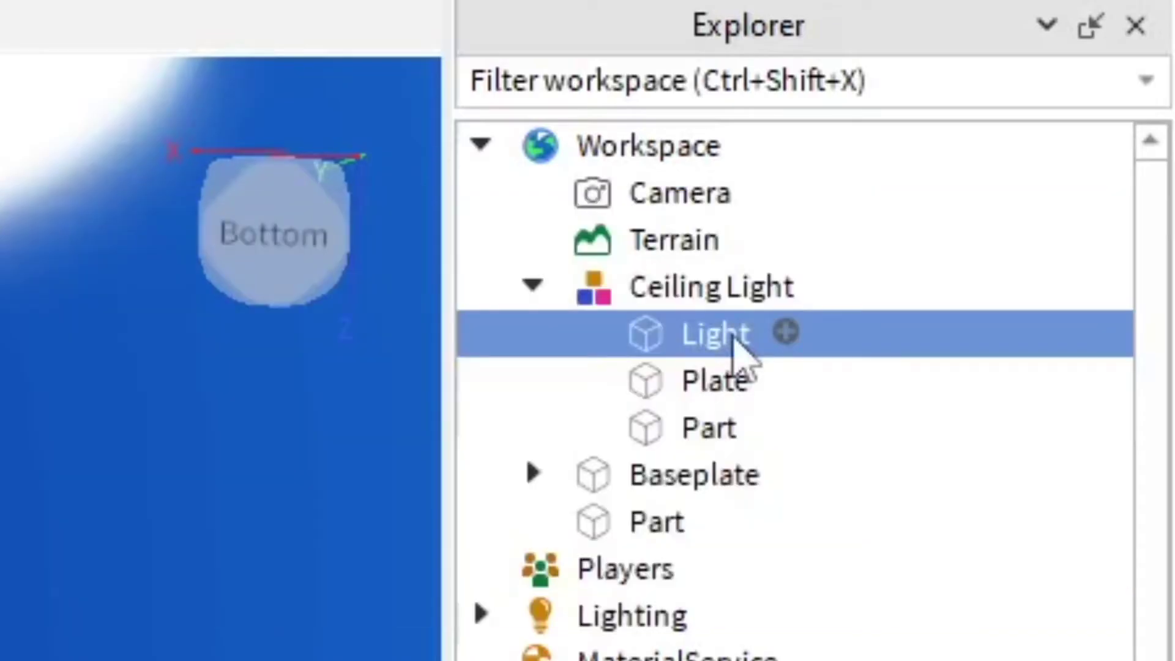
Insert a PointLight into the Light part and set its Brightness to 10
right_click(734, 354)
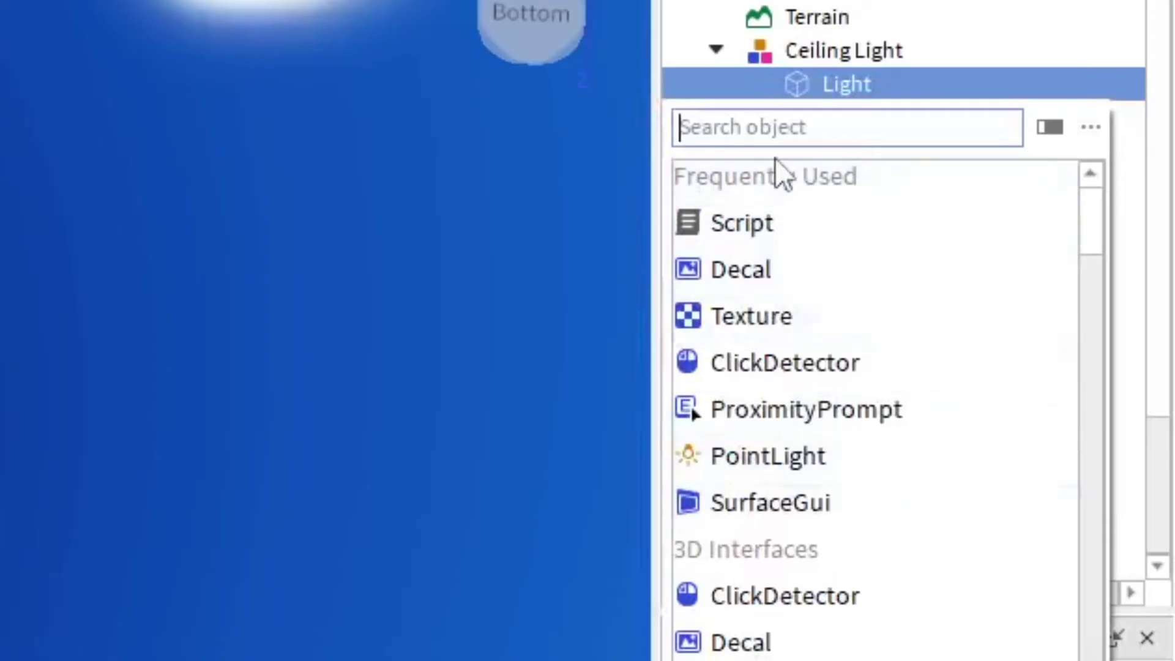
text(light)
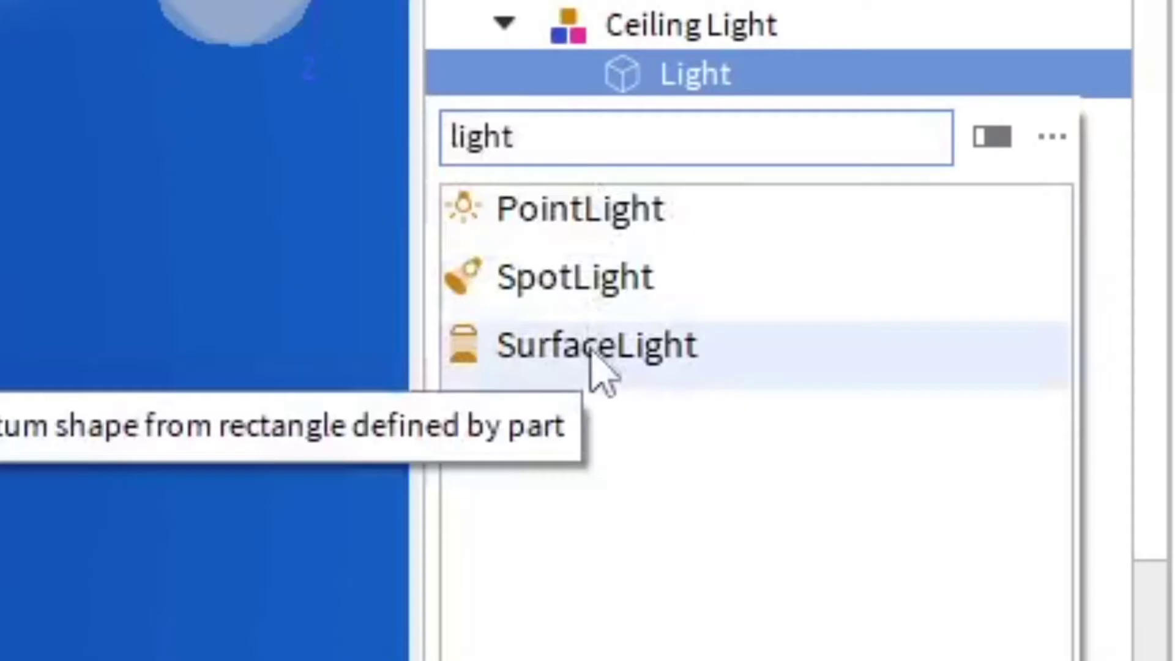
click(553, 220)
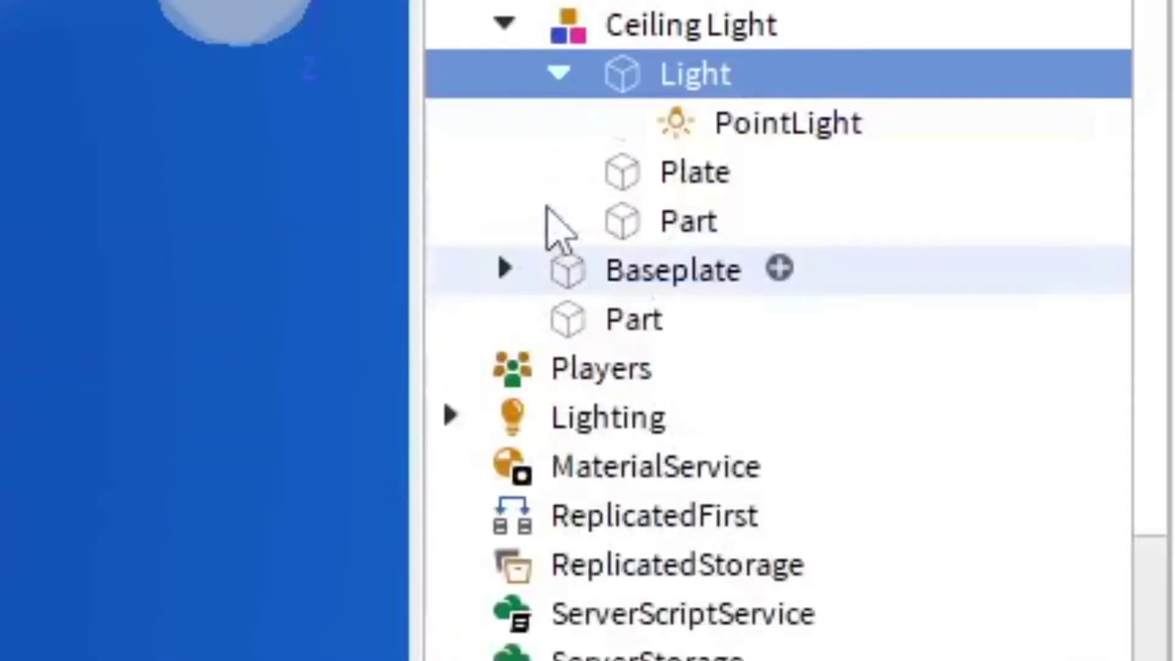
text(04, 6.449)
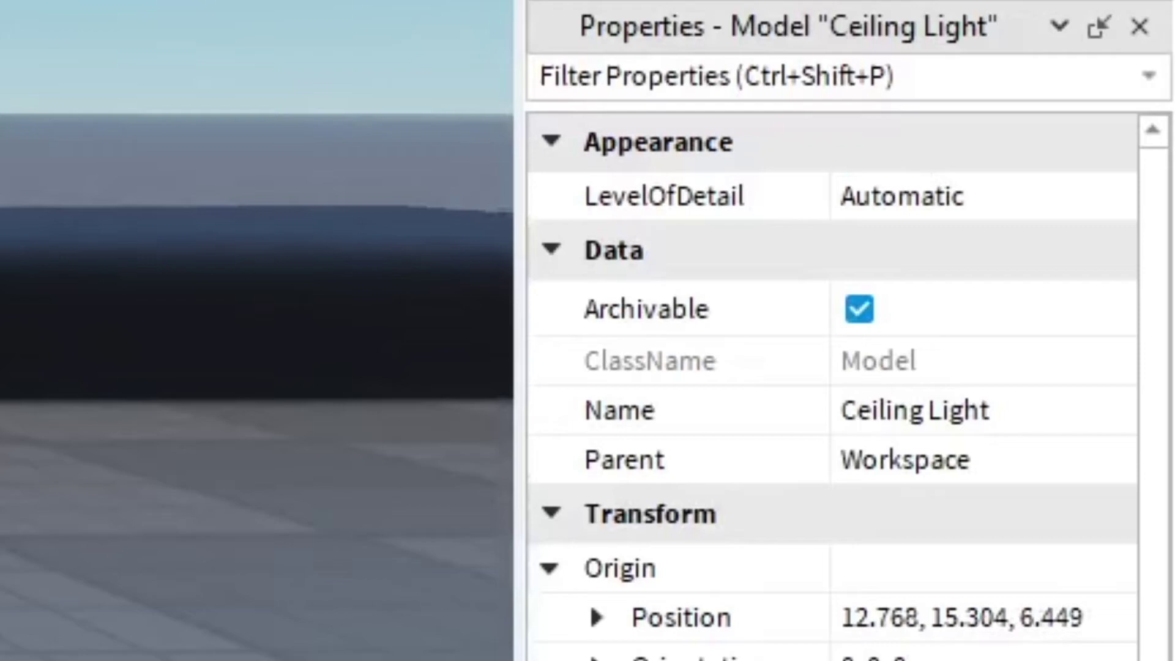
Edit the PointLight's Brightness value in Properties
click(906, 197)
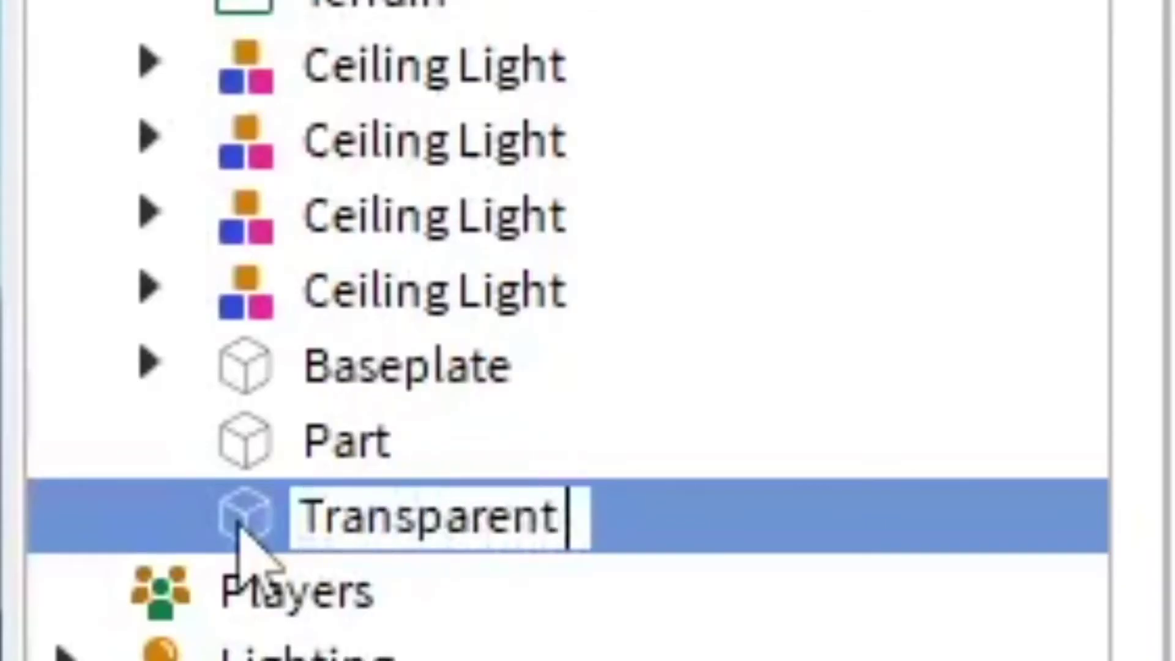
Name the new part 'Transparent Light' and add a PointLight to it
text(ht)
key(Return)
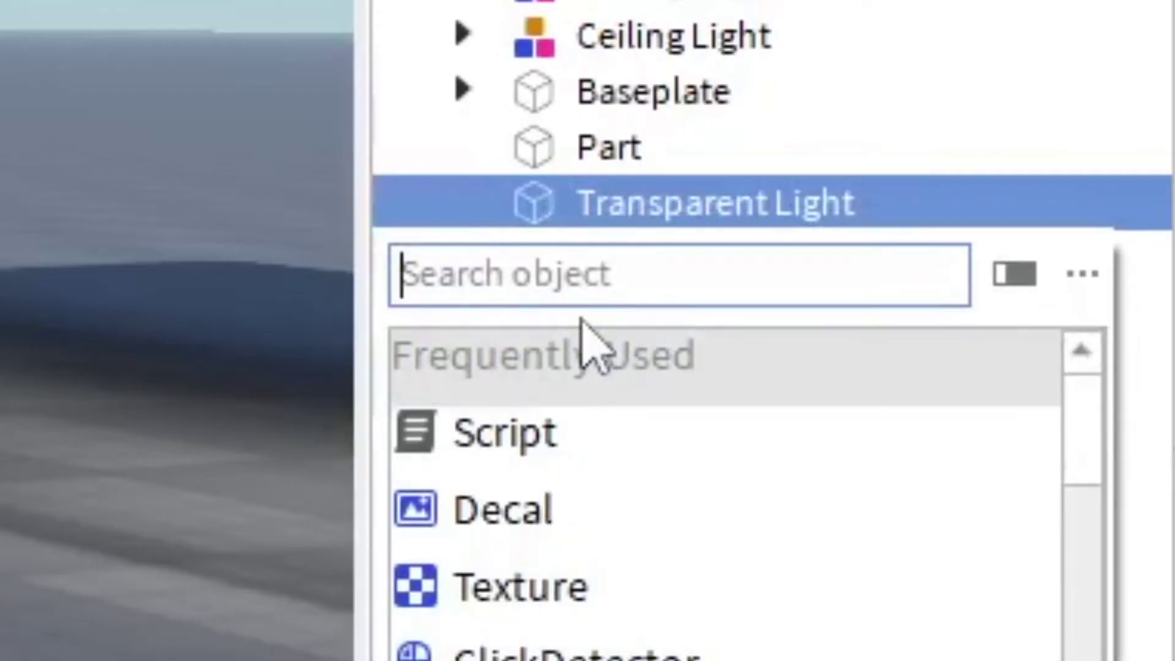
text(light)
click(584, 352)
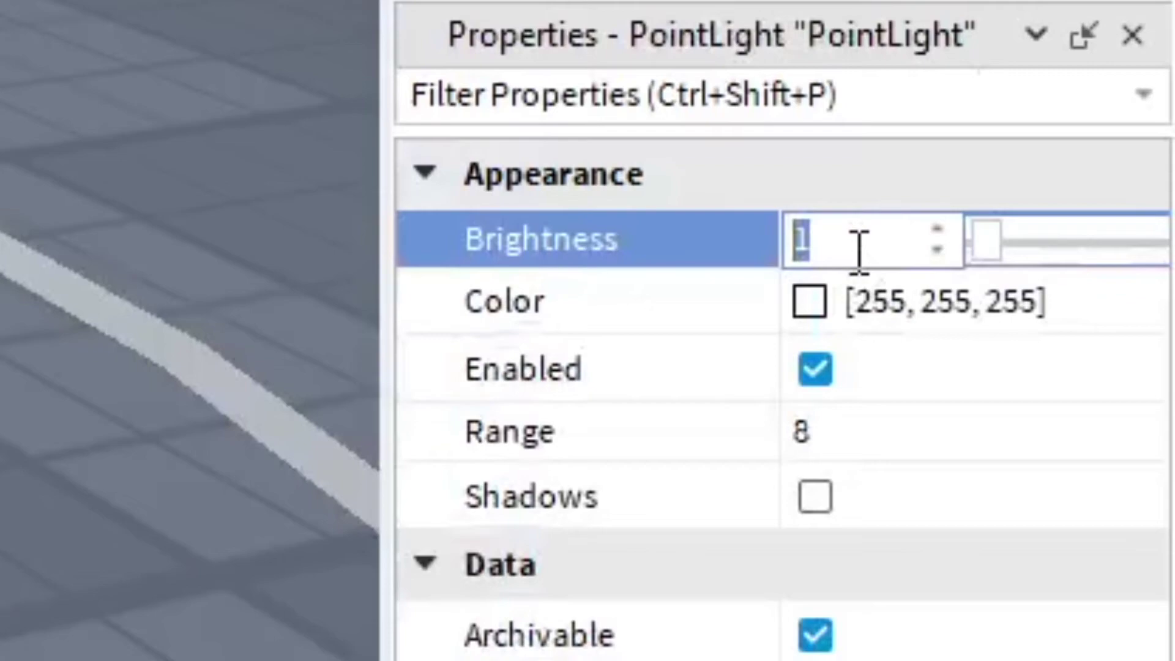
Set the PointLight's Brightness to 20 and its Color to white
text(20)
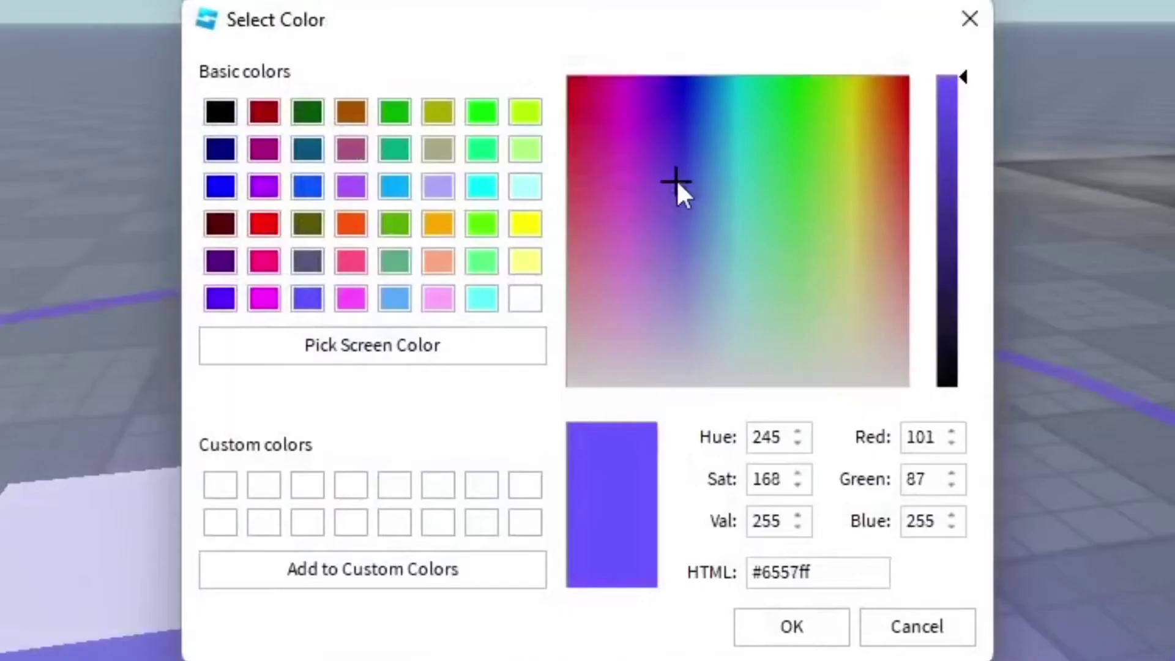
drag(677, 180, 617, 401)
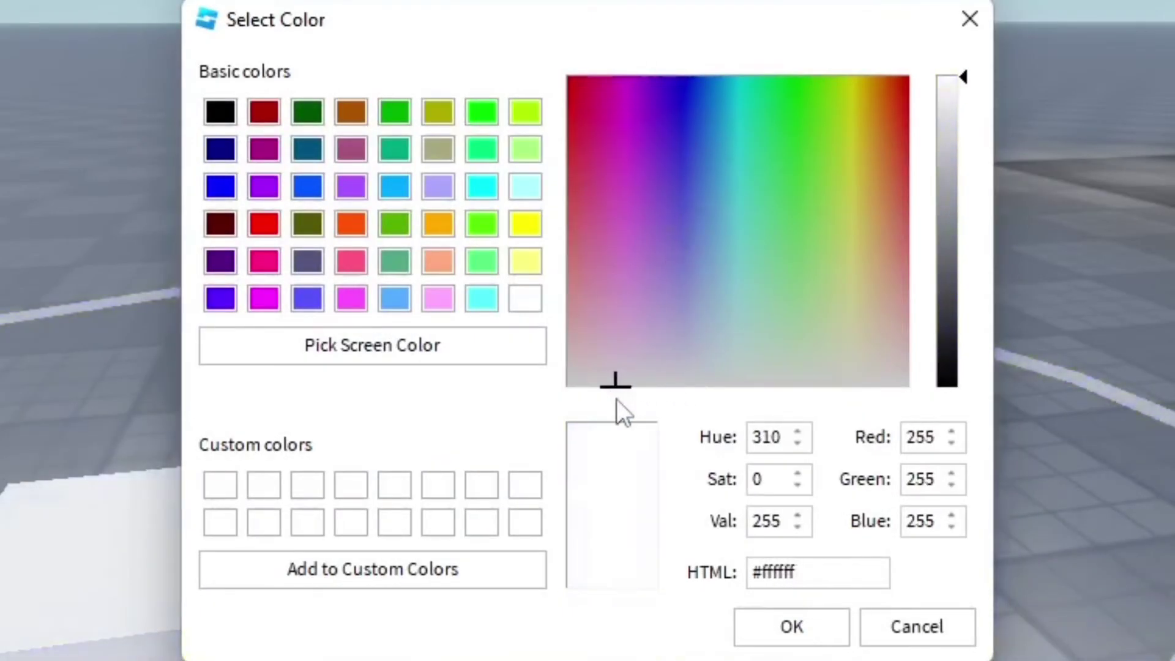
click(789, 628)
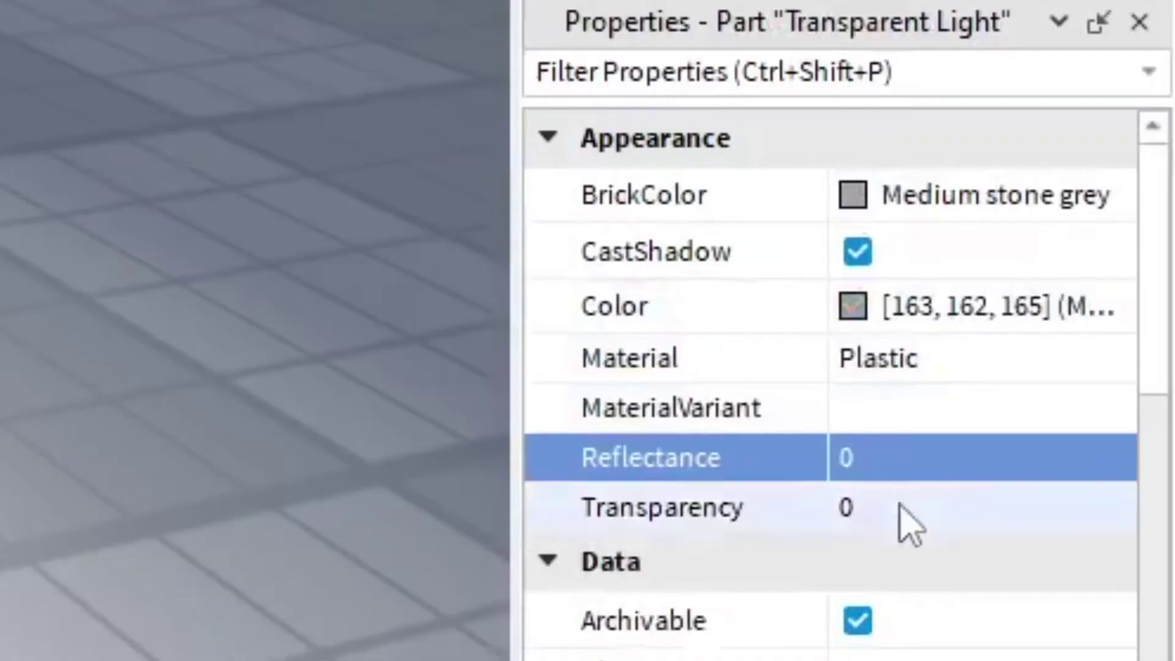
Set the Transparent Light part's Transparency to 1
click(908, 501)
text(1)
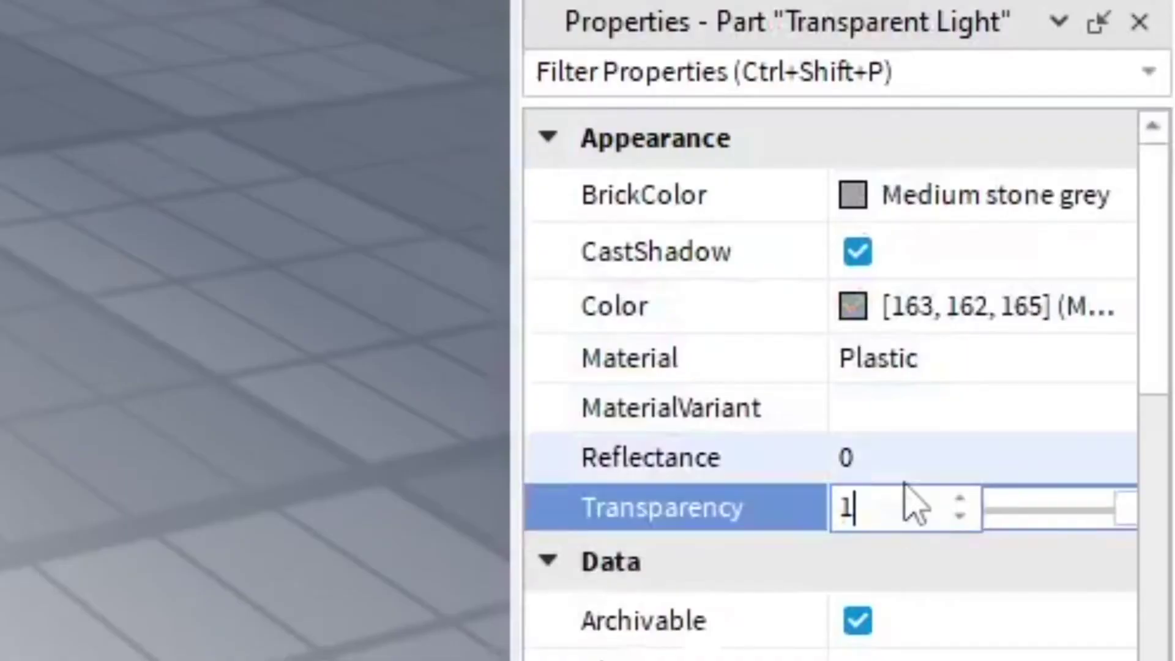
key(Return)
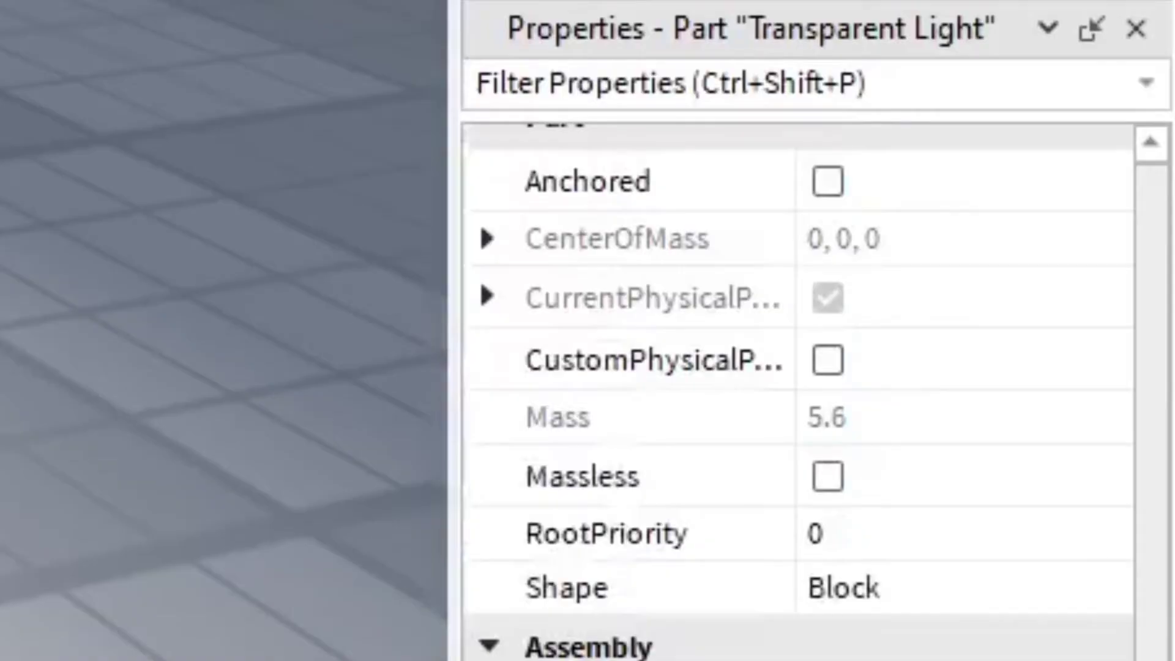
Turn off CanTouch and CanCollide, then raise the part above the floor
scroll(796, 367, up, 3)
click(850, 334)
click(828, 280)
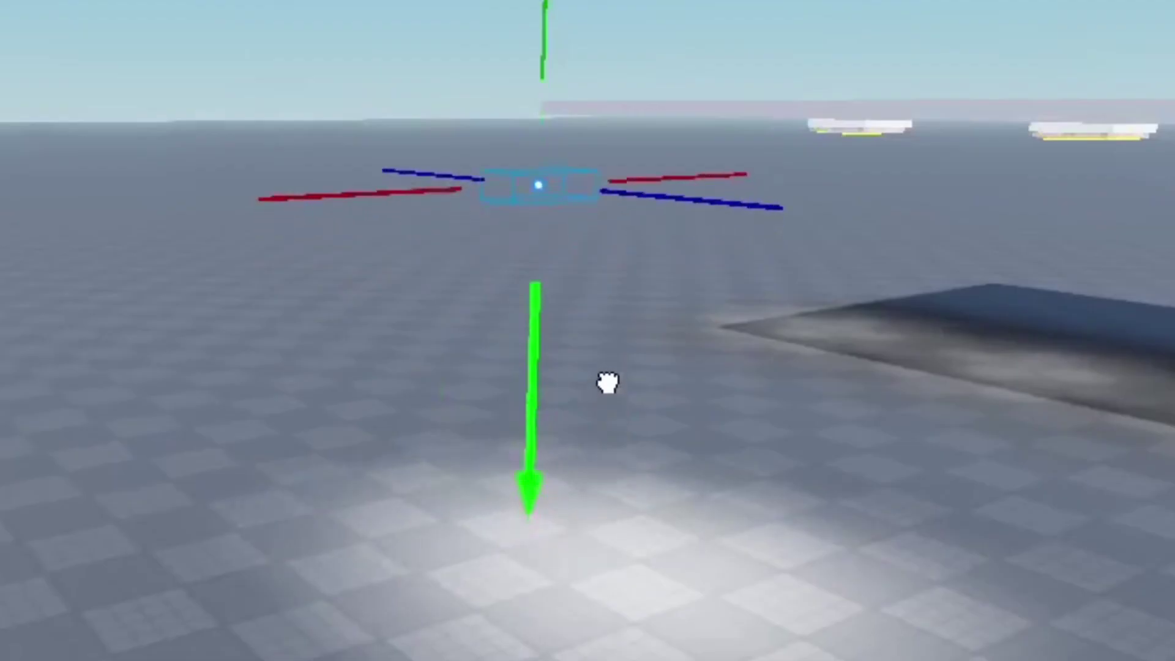
drag(608, 383, 604, 615)
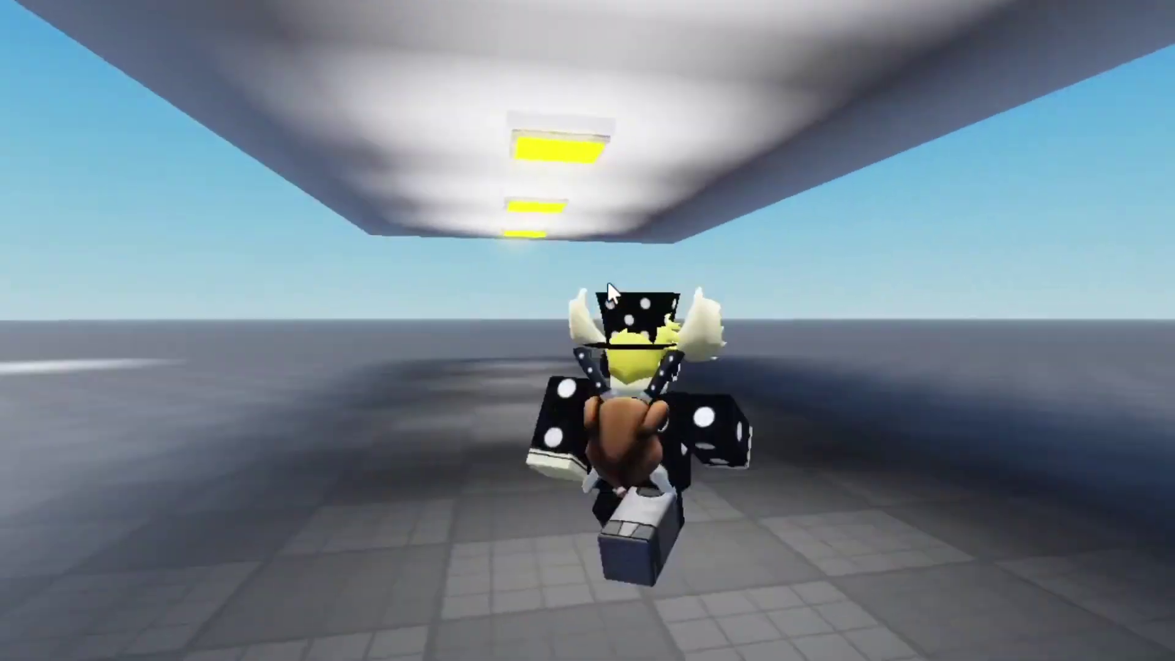
Tilt the play camera toward the floor and walk the character under the light
right_drag(608, 285, 681, 346)
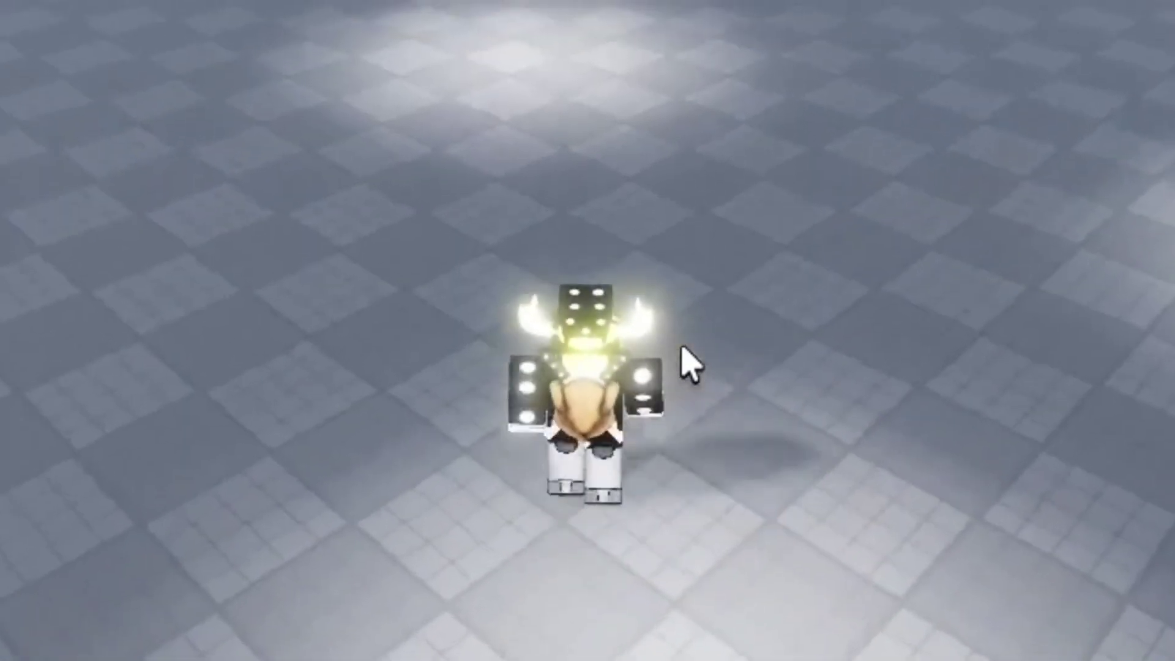
key(w)
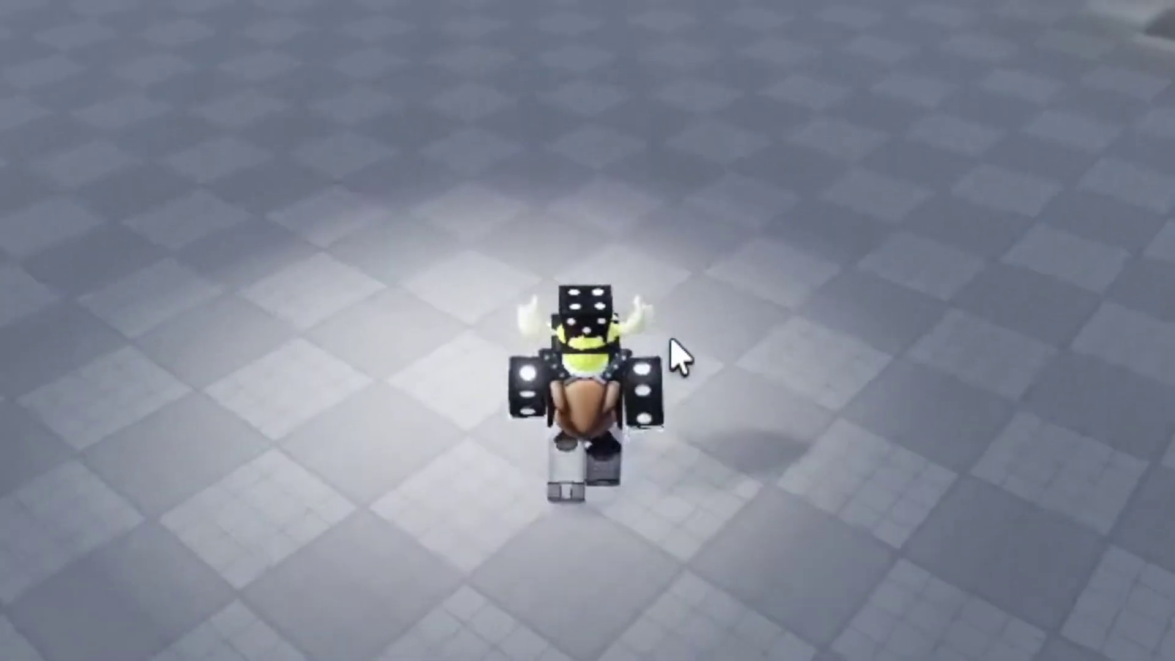